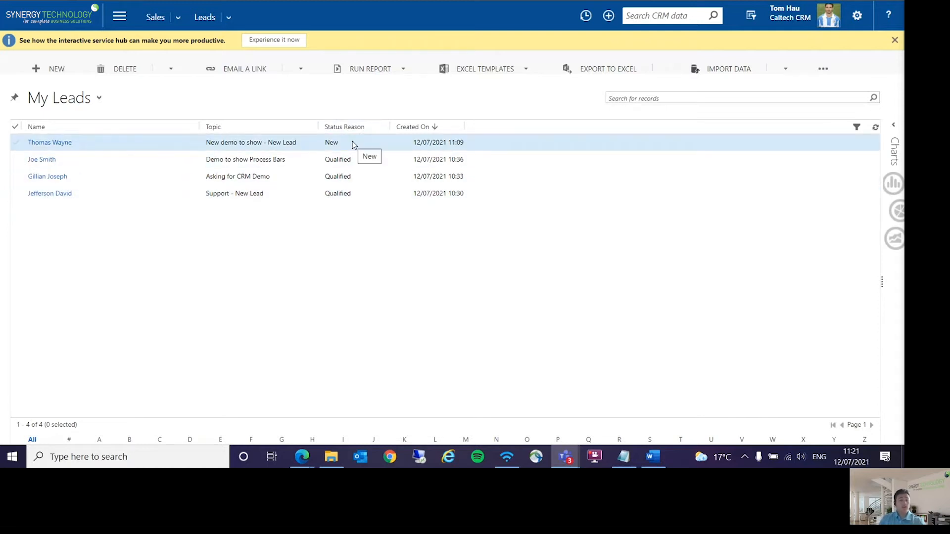
Step: Open the lead with the topic "New demo to show - New Lead" and check the account choices offered for Existing Account
double_click(176, 144)
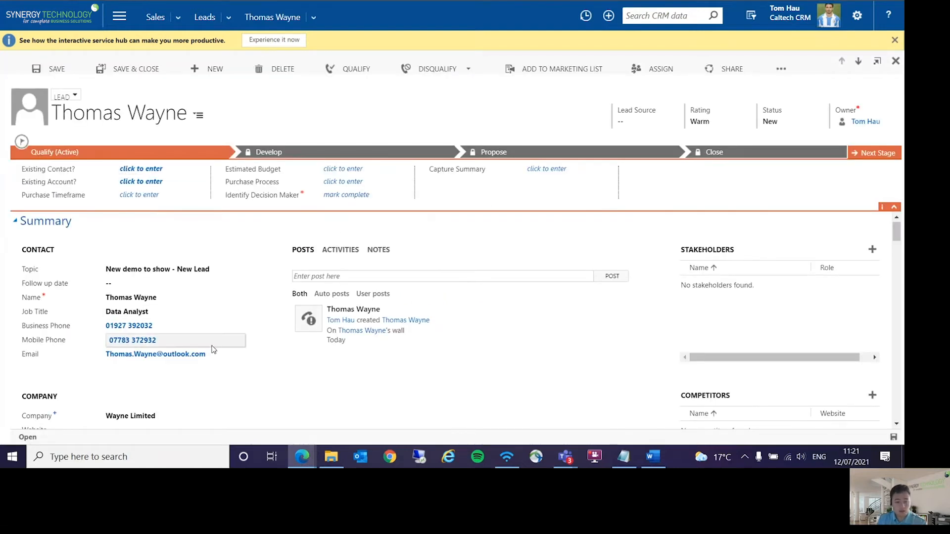
scroll(244, 291, "down", 1)
scroll(242, 291, "up", 1)
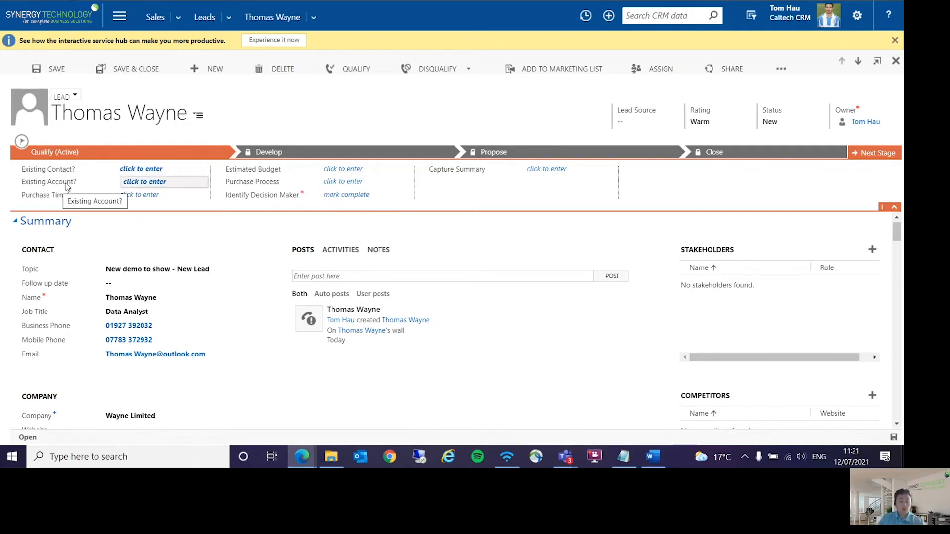
left_click(149, 180)
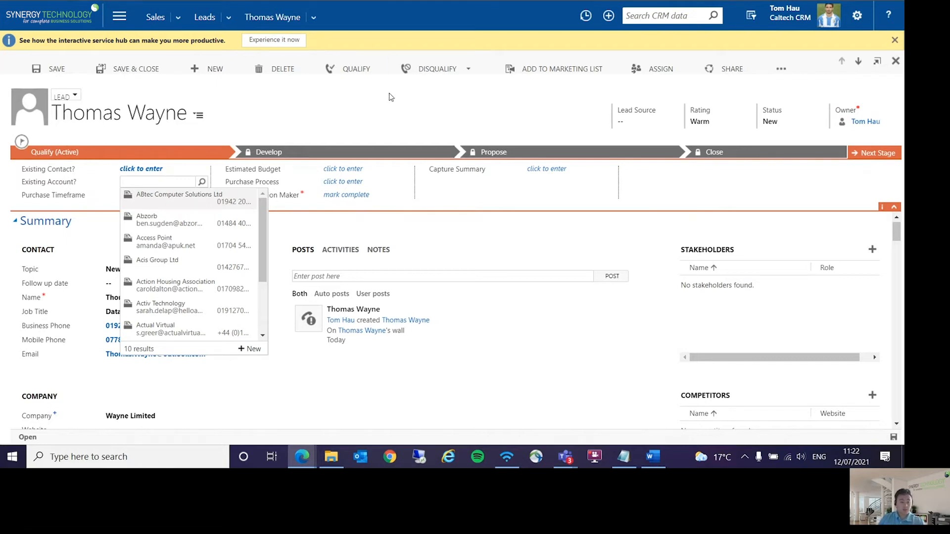
left_click(380, 114)
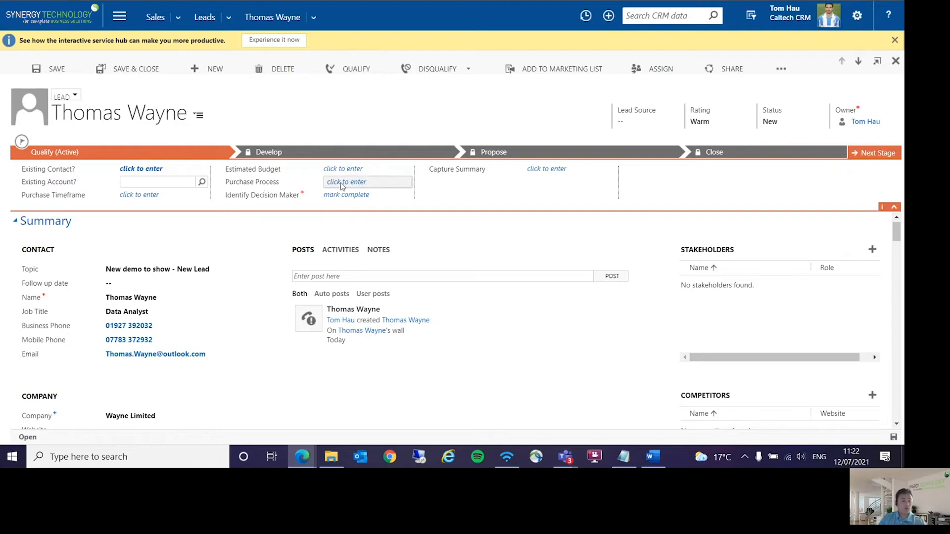
Step: Fill in the Qualify stage with purchase timeframe Immediate, estimated budget £12,000 and purchase process Committee
left_click(140, 195)
left_click(143, 206)
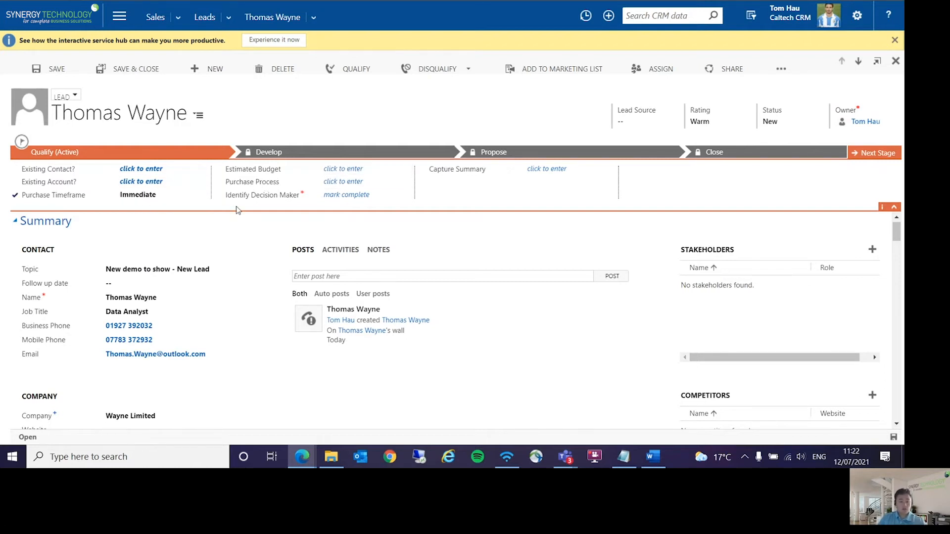
left_click(381, 169)
type("12000")
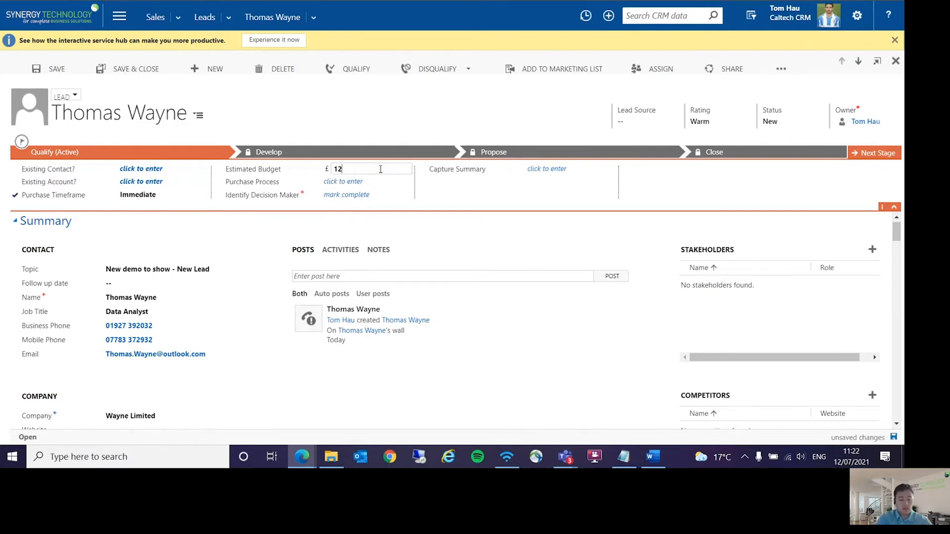
left_click(366, 182)
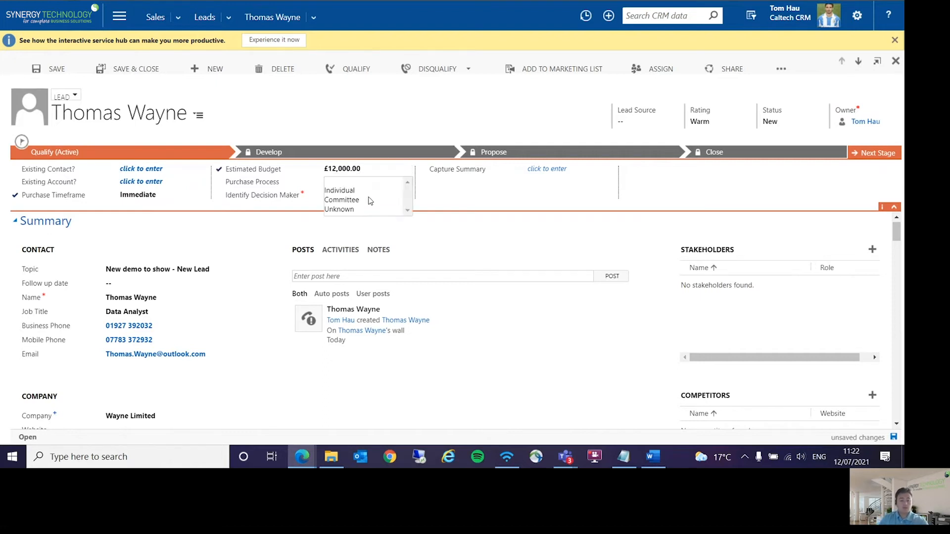
left_click(365, 199)
Step: Enter "Description" as the Capture Summary of the Qualify stage and save the lead
left_click(548, 169)
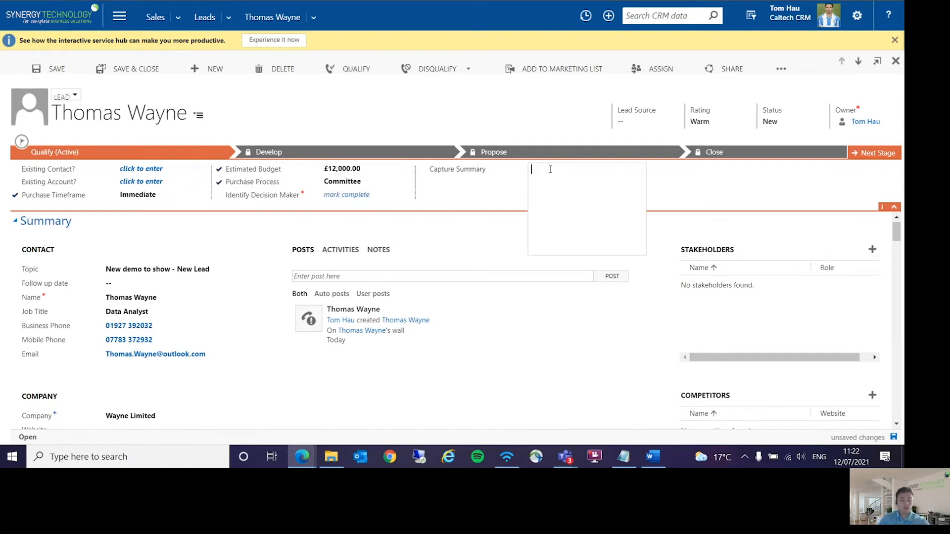
type("Description")
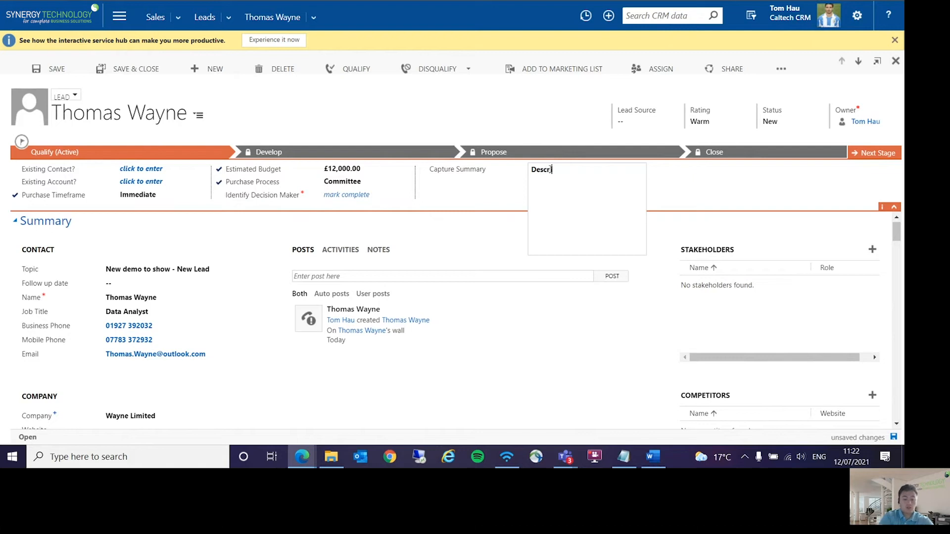
left_click(700, 213)
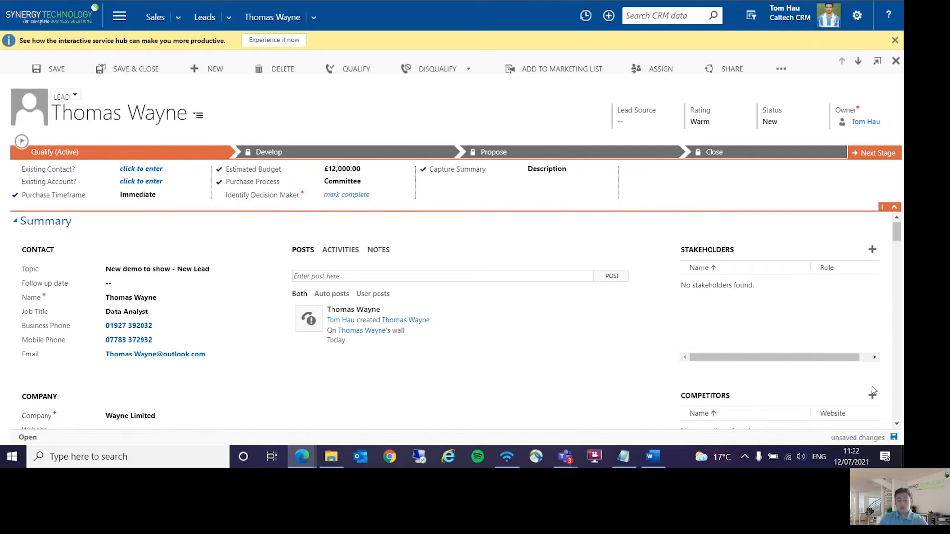
left_click(893, 438)
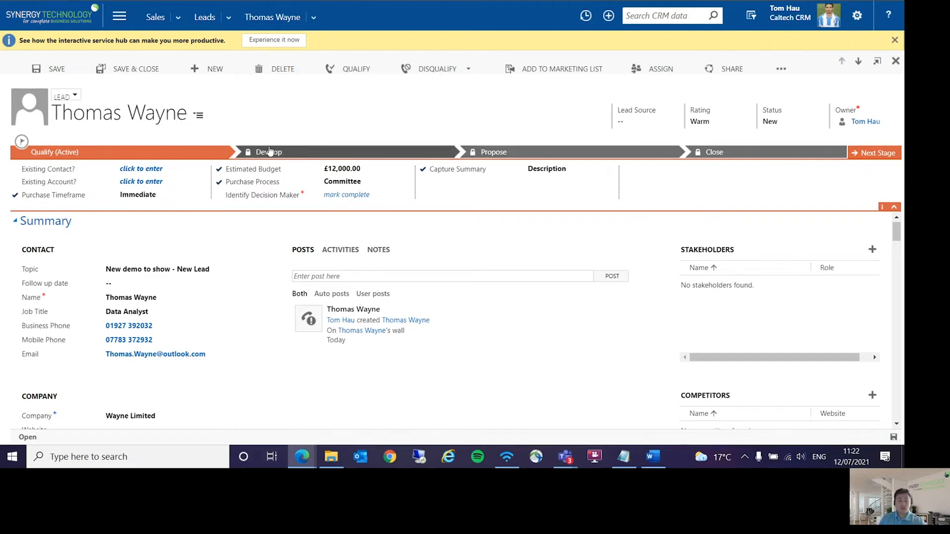
Step: Try to advance the lead to the next process stage and look over its contact and company details
left_click(885, 158)
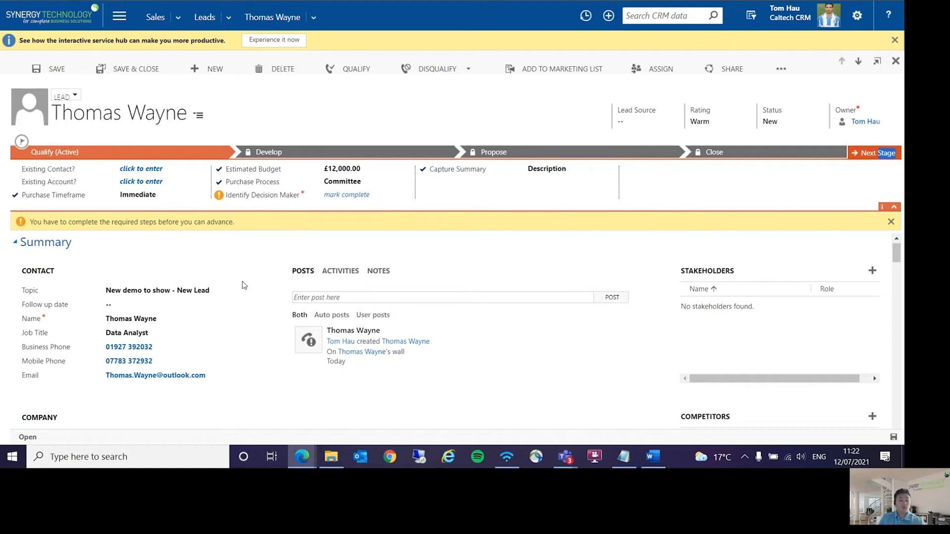
scroll(153, 337, "down", 1)
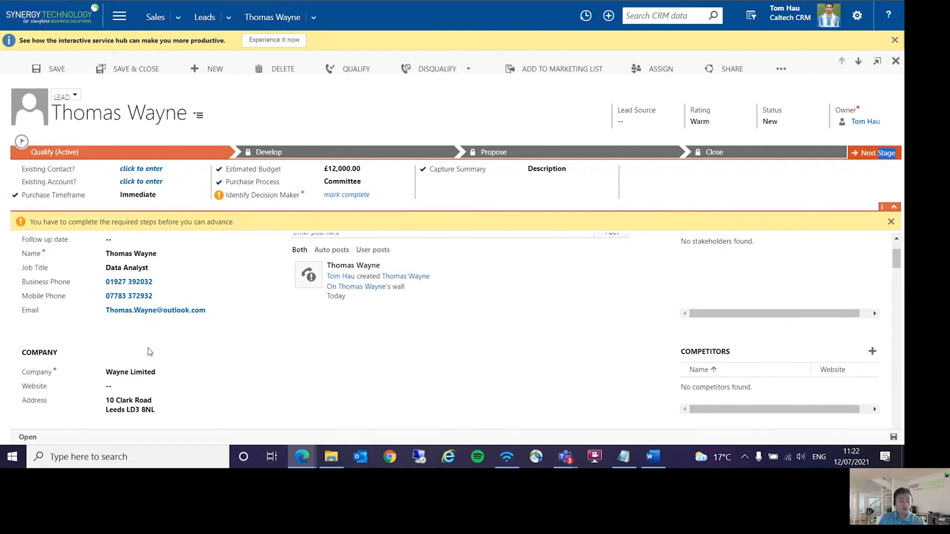
scroll(183, 354, "down", 1)
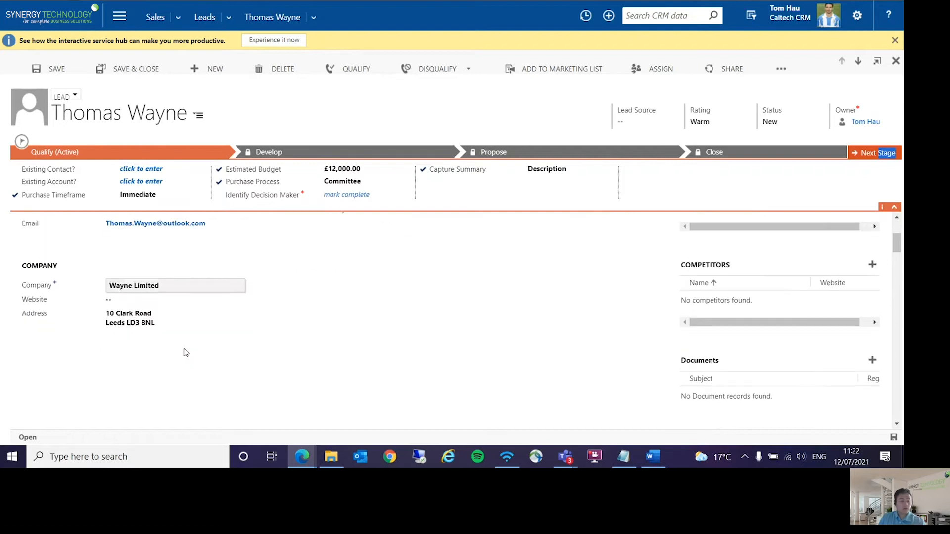
scroll(184, 352, "up", 2)
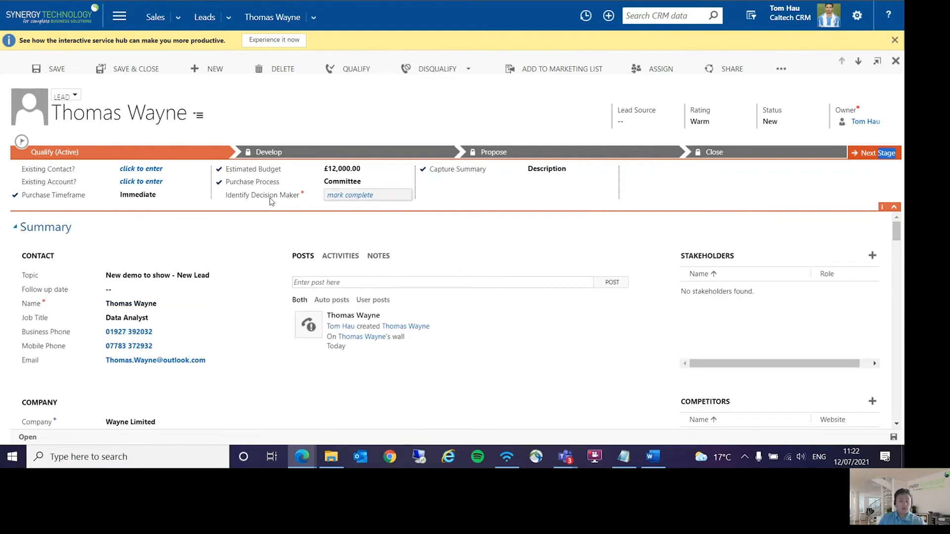
Step: Mark Identify Decision Maker as complete and qualify the lead into an opportunity
left_click(371, 197)
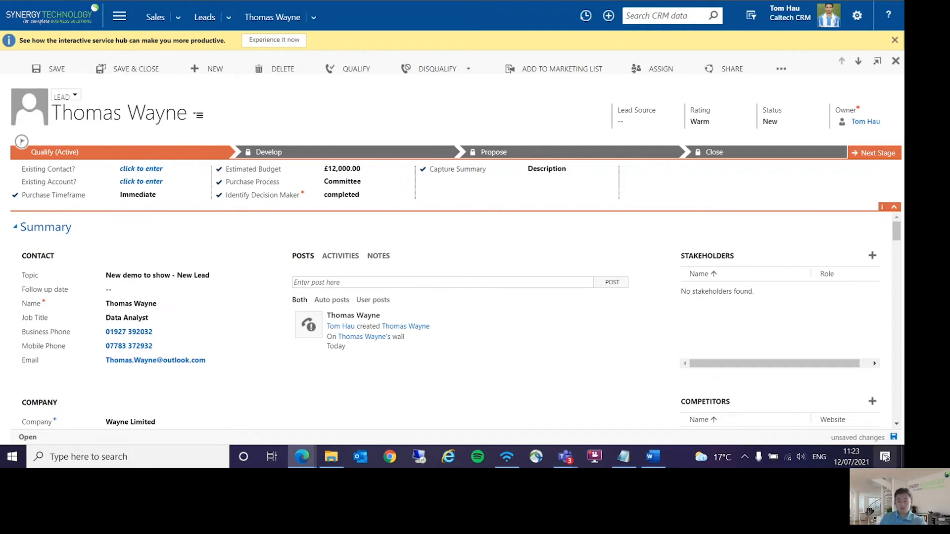
left_click(890, 157)
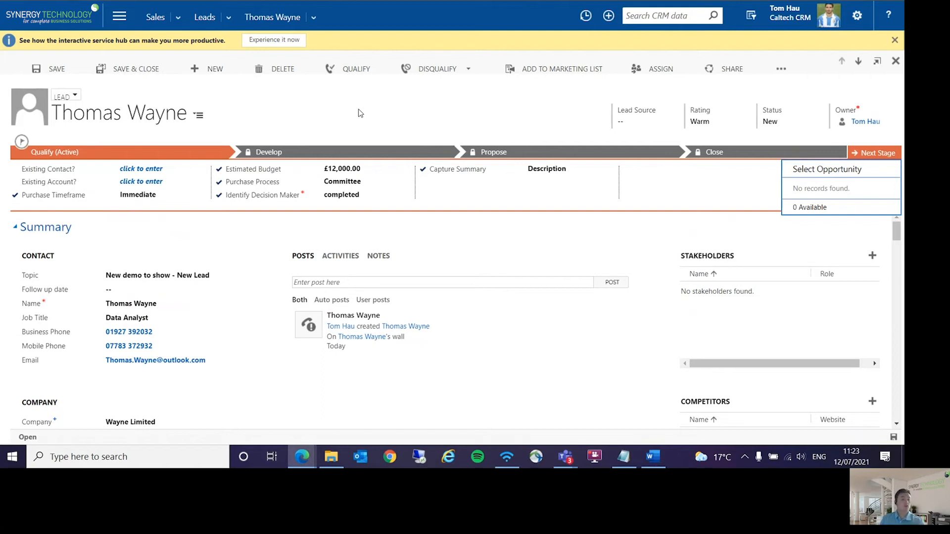
left_click(345, 72)
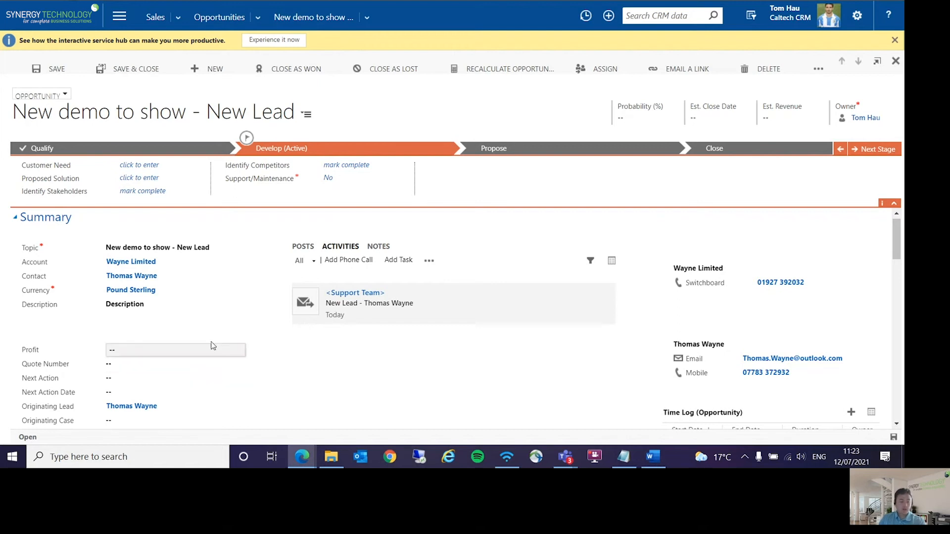
Step: Mark Identify Stakeholders and Identify Competitors as complete in the Develop stage and save the opportunity
left_click(155, 179)
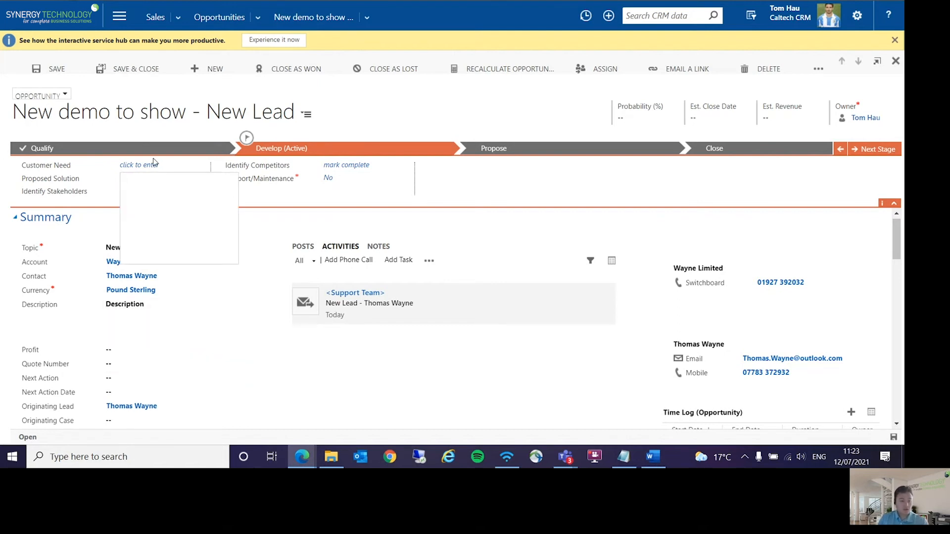
left_click(154, 164)
left_click(75, 182)
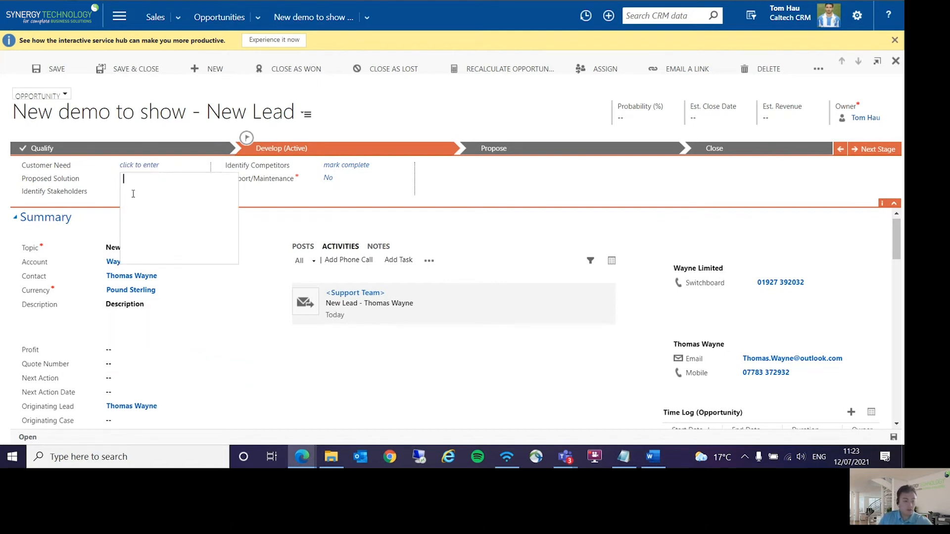
left_click(141, 191)
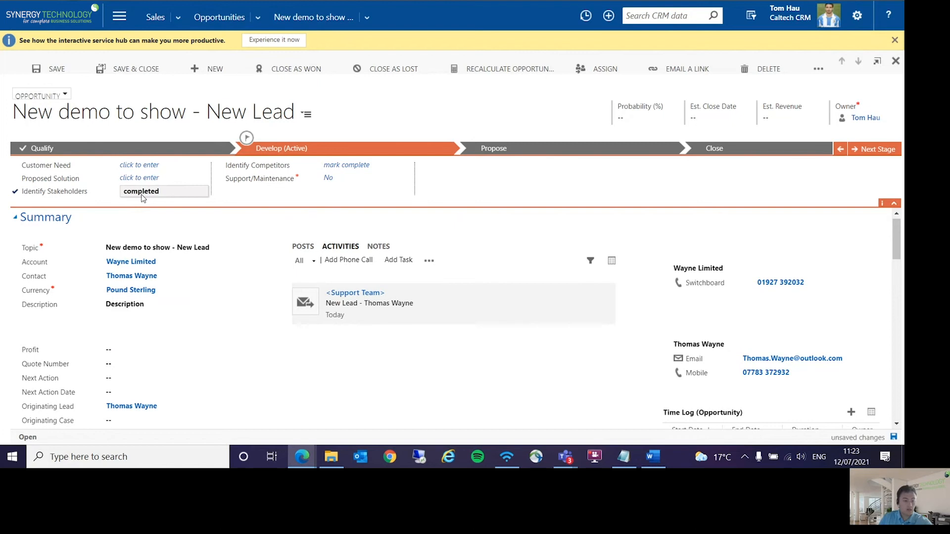
left_click(357, 170)
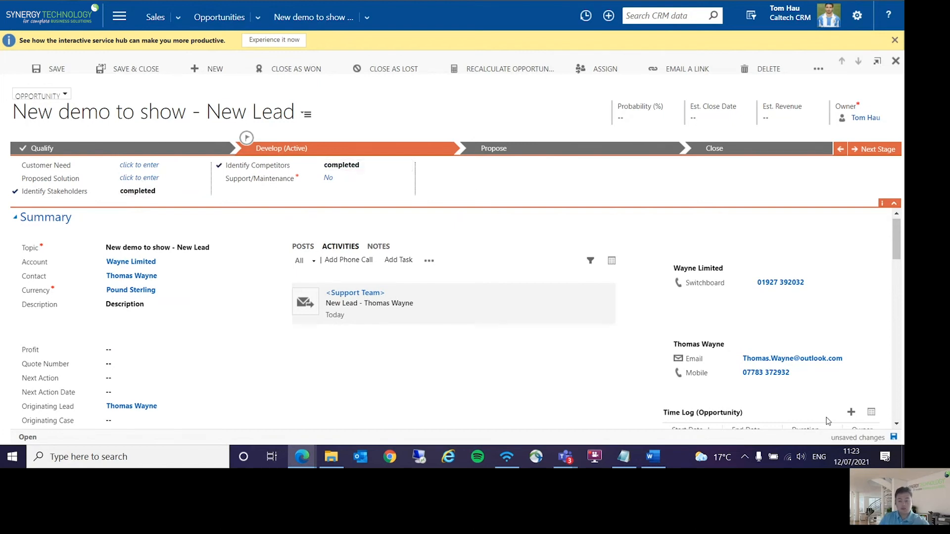
left_click(894, 437)
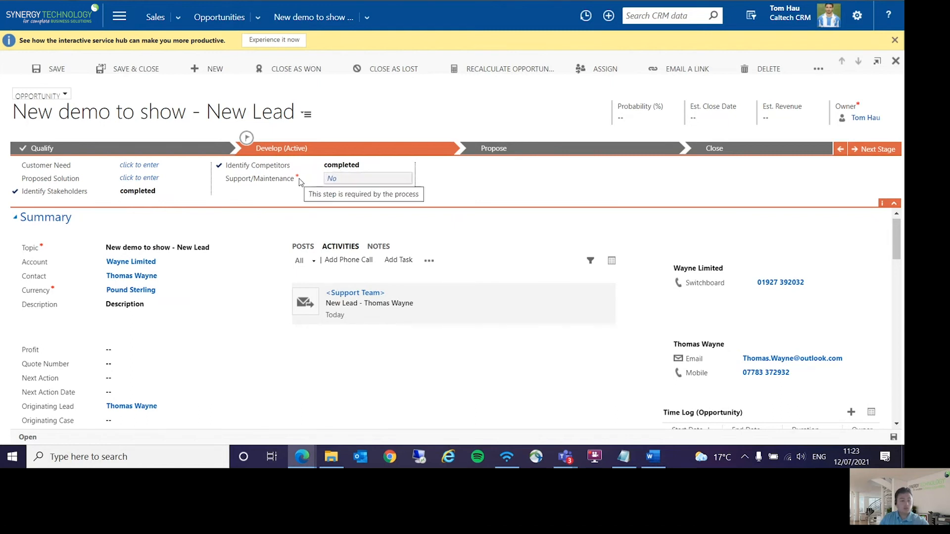
Step: Set the required Support/Maintenance field of the Develop stage to Yes and save the opportunity
left_click(878, 149)
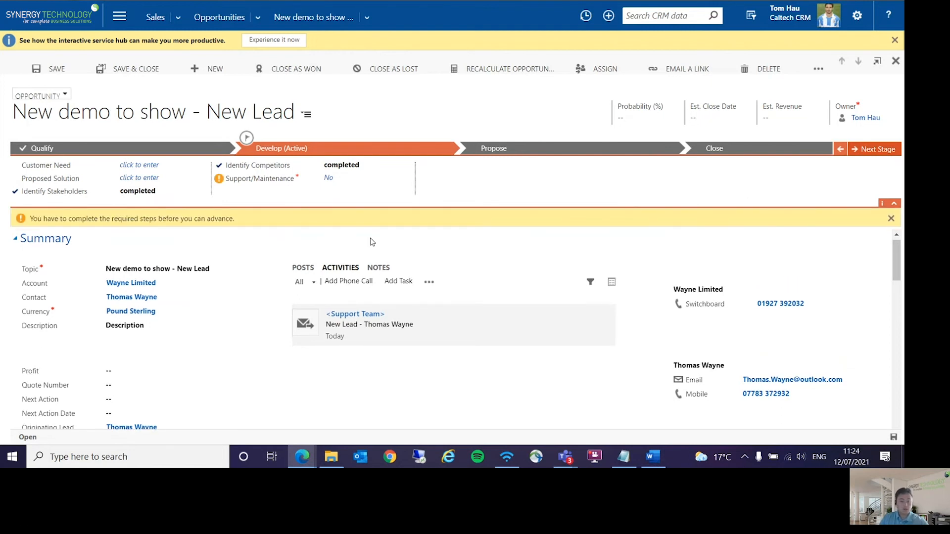
left_click(367, 180)
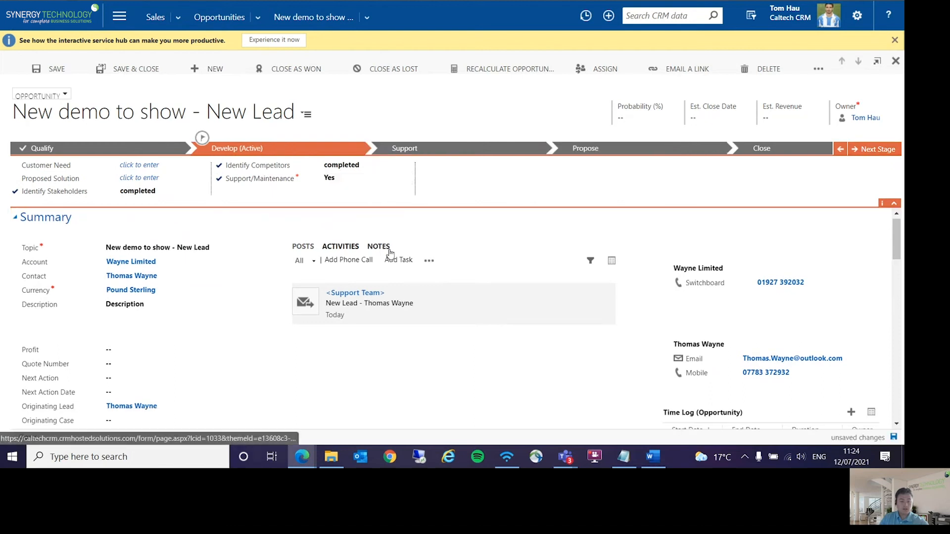
left_click(893, 437)
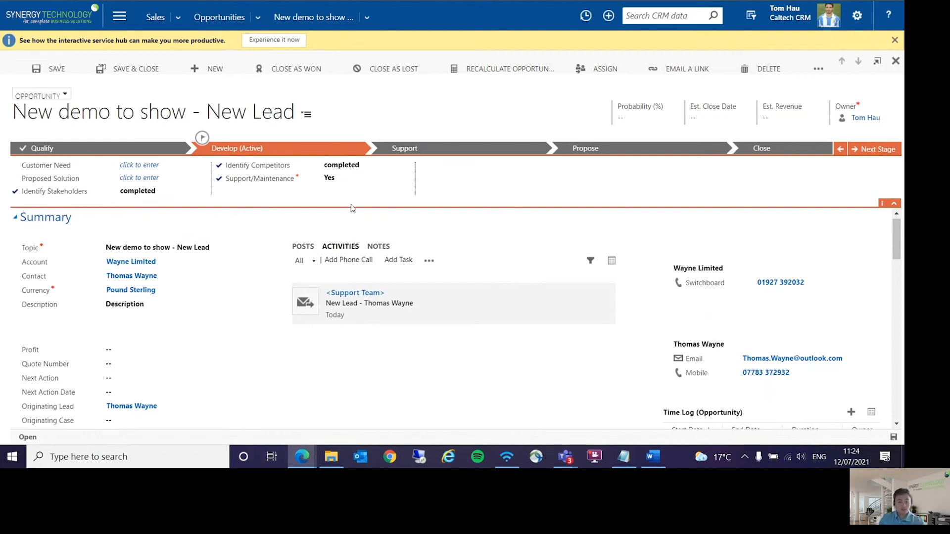
Step: Switch Support/Maintenance to No and back to Yes, and preview the fields of the Support stage
left_click(343, 182)
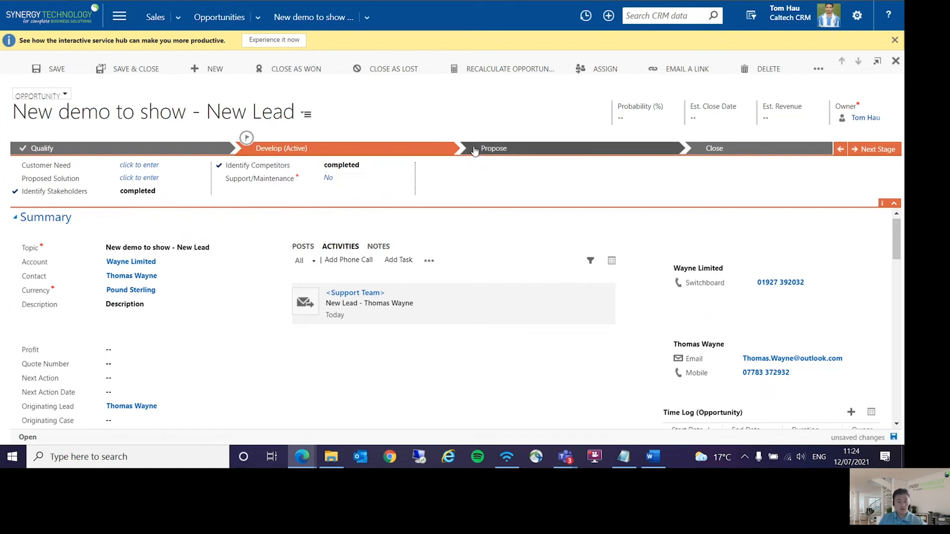
left_click(334, 180)
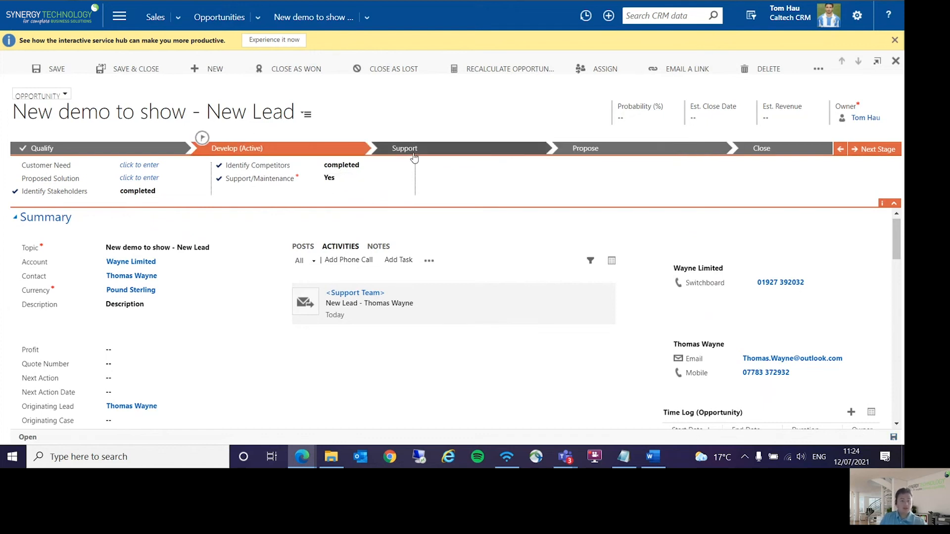
left_click(429, 149)
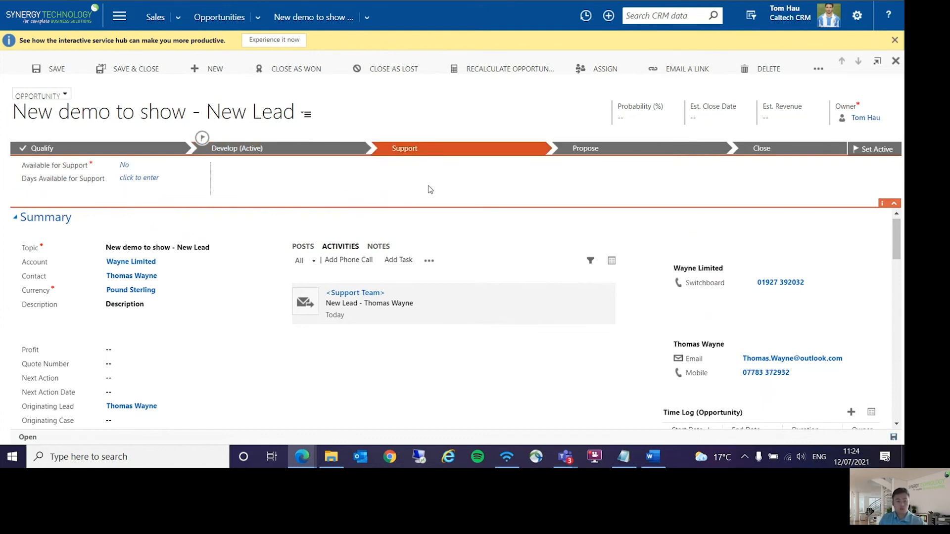
left_click(333, 152)
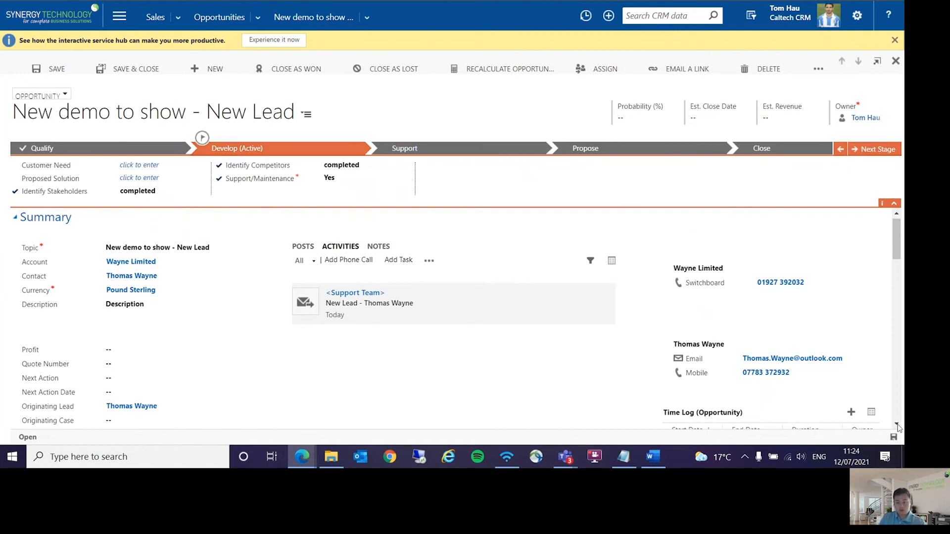
Step: Advance the opportunity to the Support stage, set Available for Support to Yes with 3 days available, and save
left_click(873, 149)
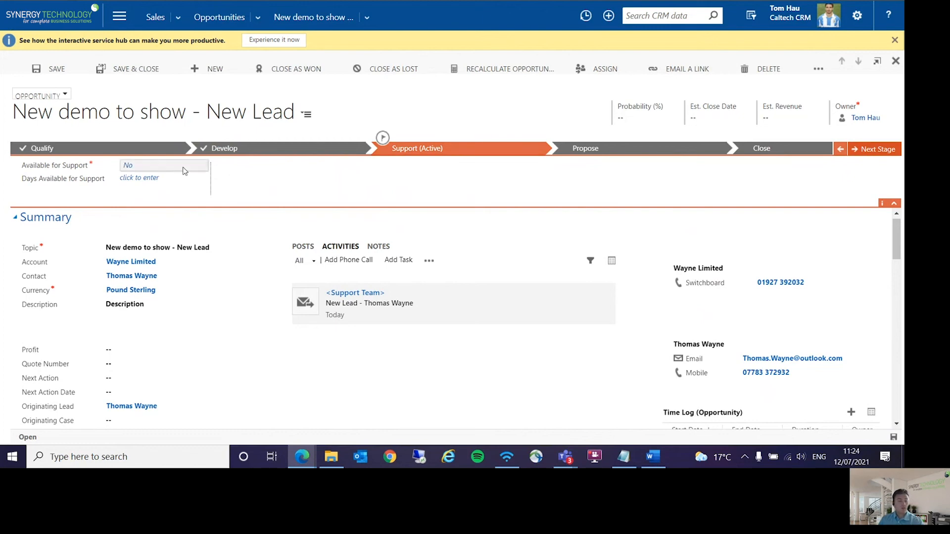
left_click(132, 168)
left_click(142, 180)
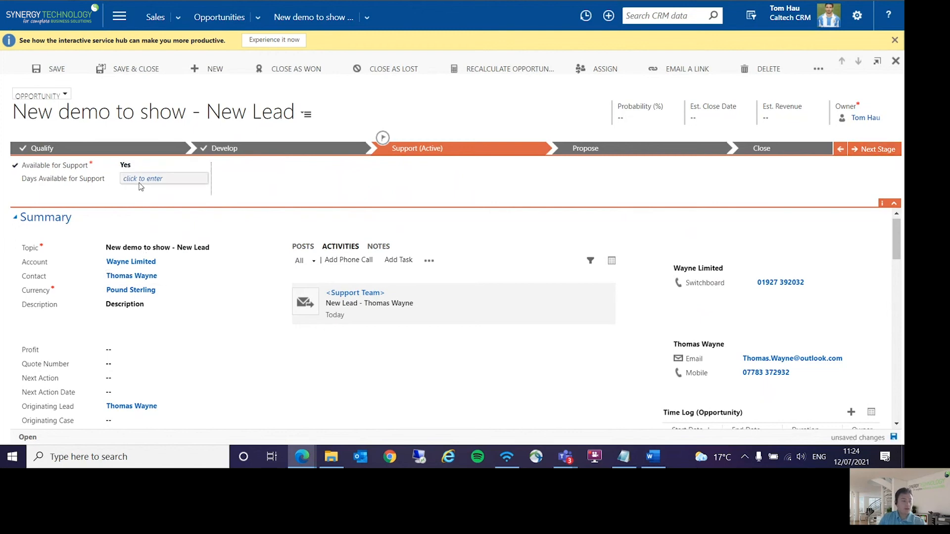
type("3")
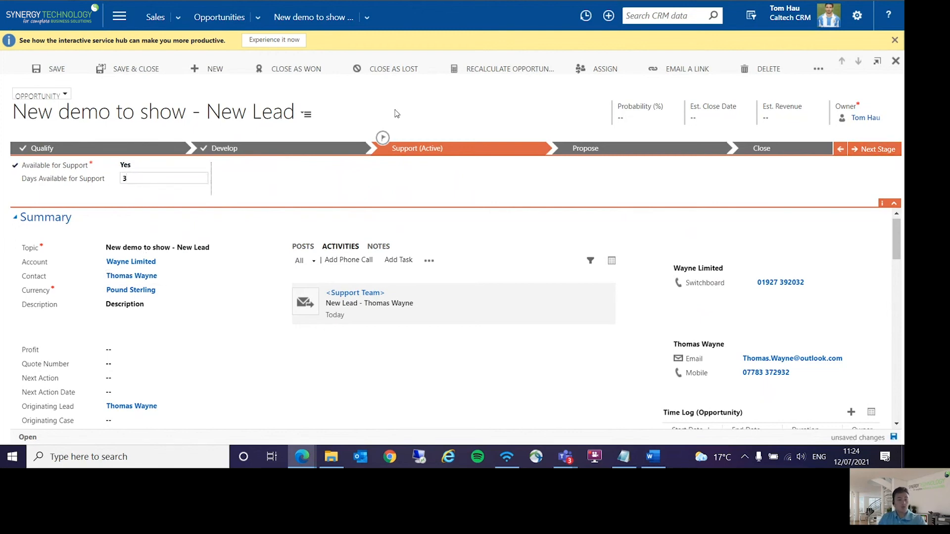
key("Return")
left_click(894, 436)
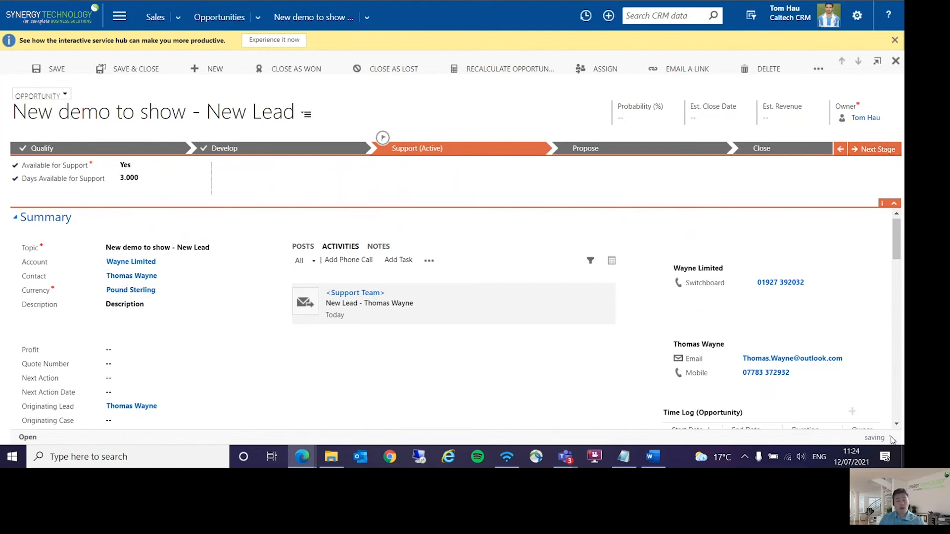